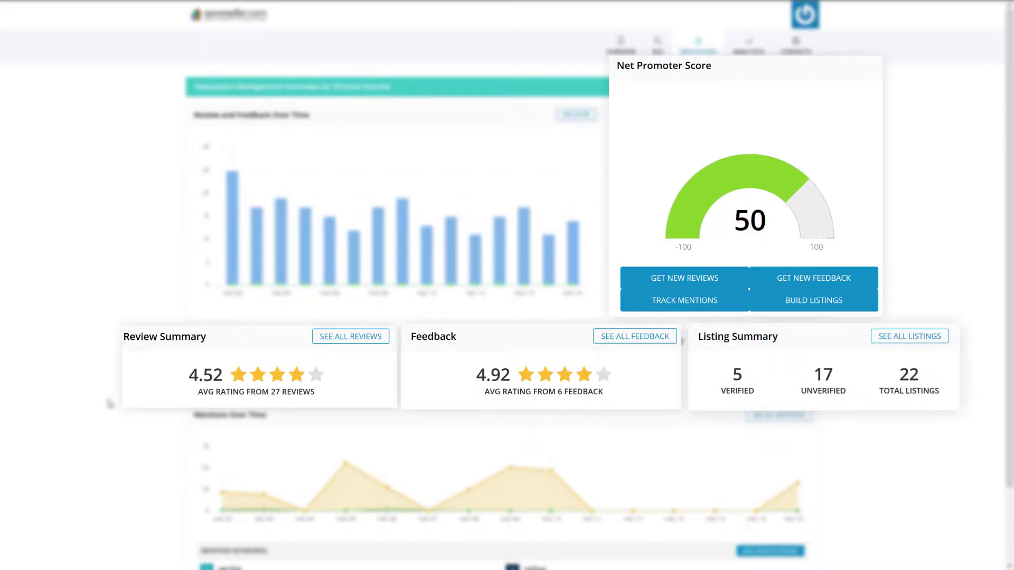
Open Pizzeria Vecchia's Listing Management report showing its 20 directory listings
click(701, 86)
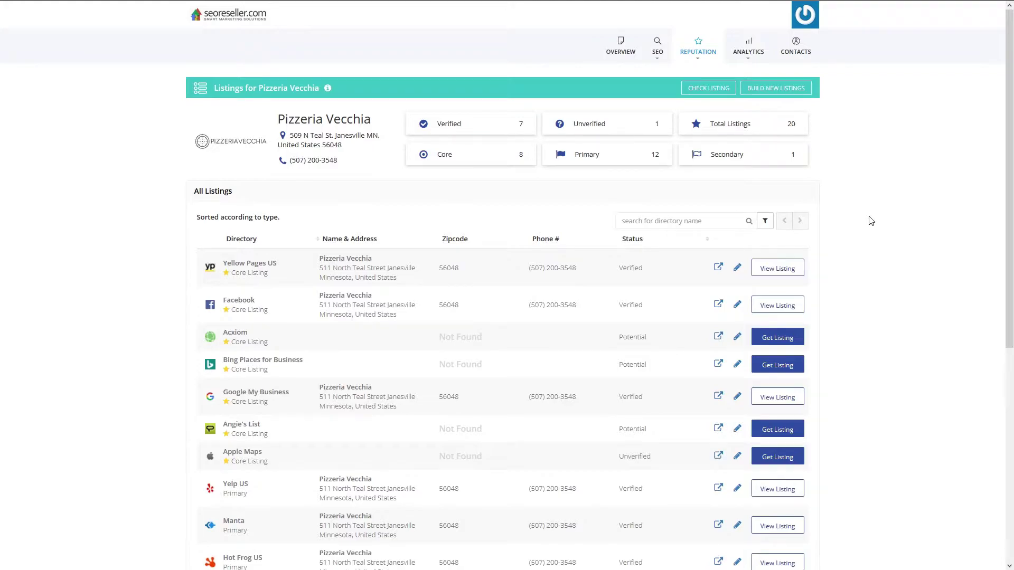
mouse_move(698, 46)
click(698, 103)
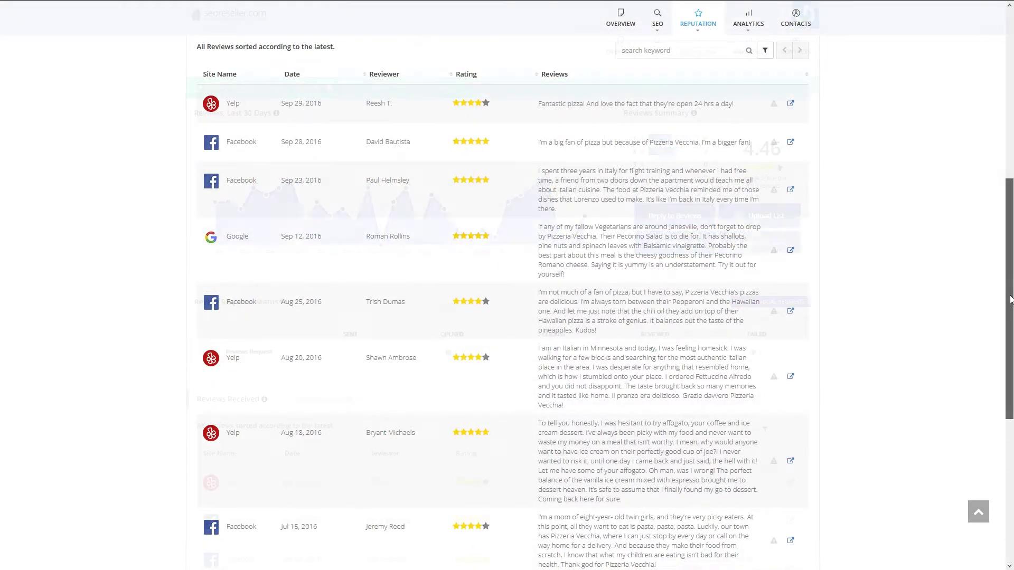
Preview the Get Reviews request form, then go to Pizzeria Vecchia's feedback page
click(774, 246)
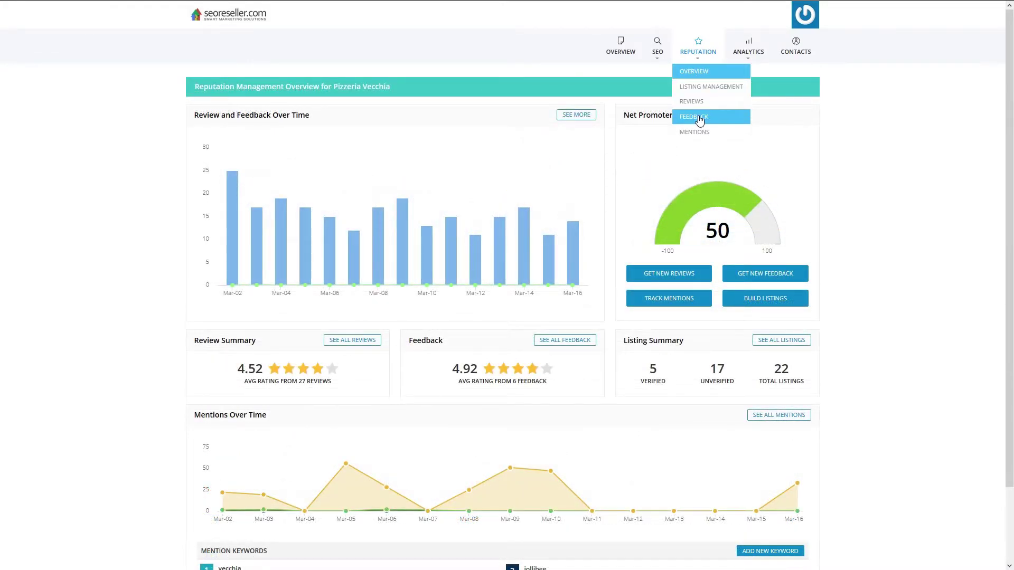
click(700, 120)
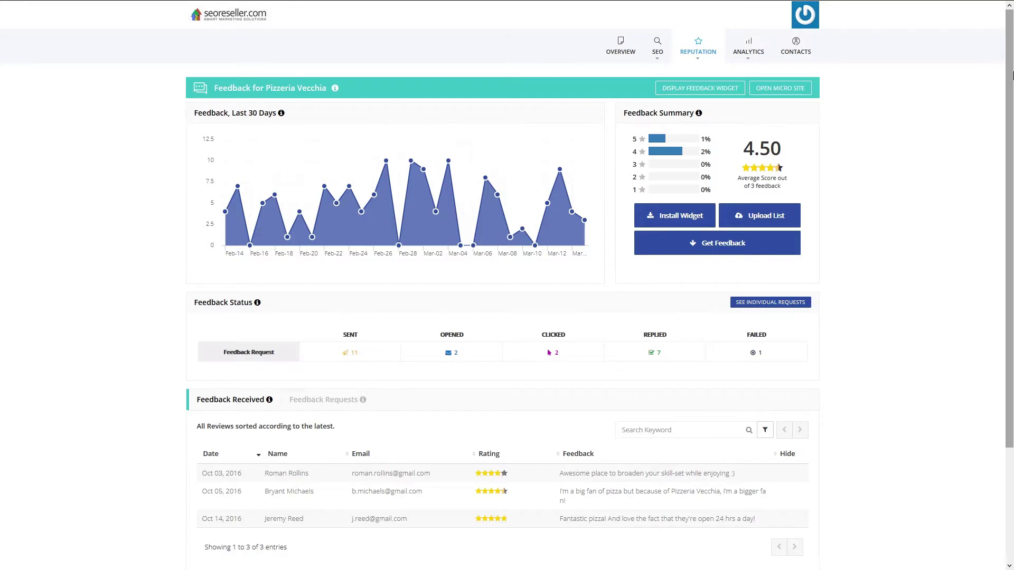
Preview the feedback widget HTML code, customer list upload and single-customer feedback request
click(677, 215)
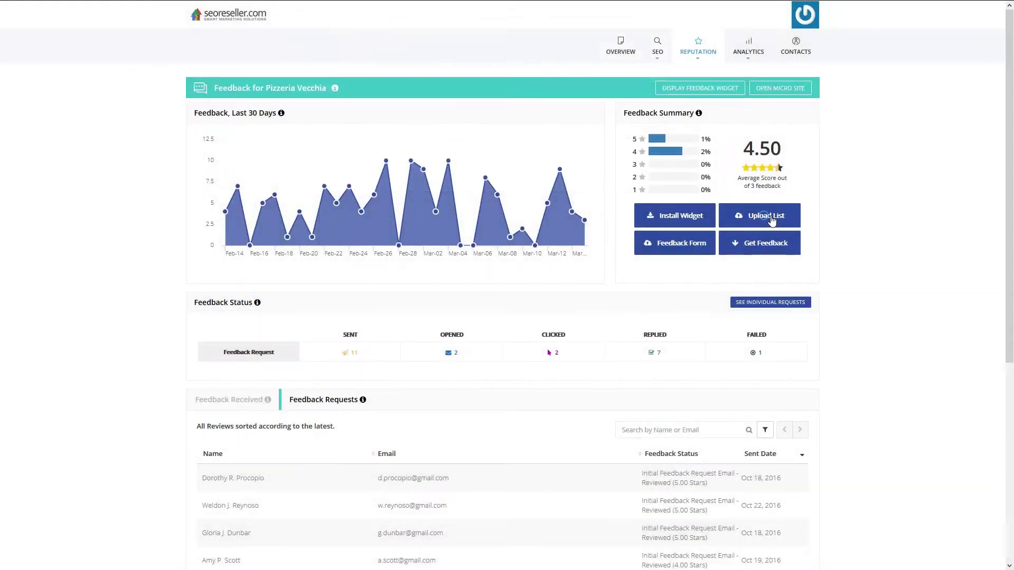
click(768, 215)
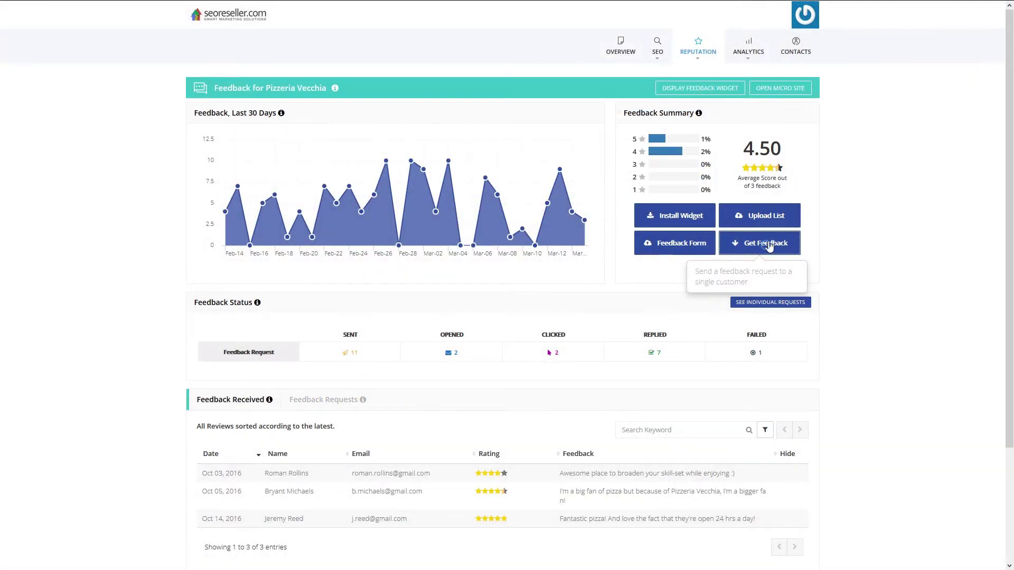
click(764, 243)
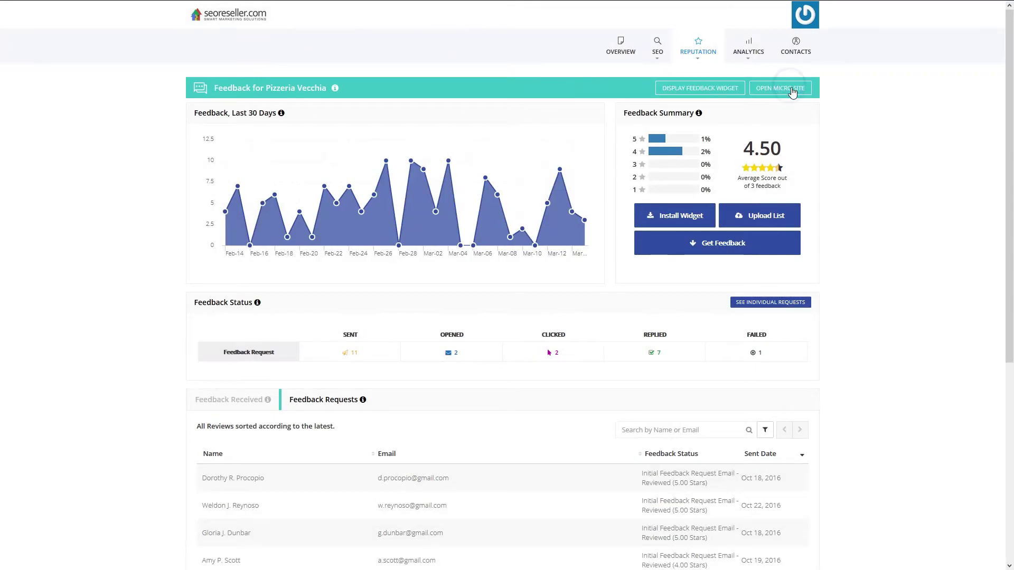
Preview the business micro site and feedback widget display, then open the mentions page
click(793, 89)
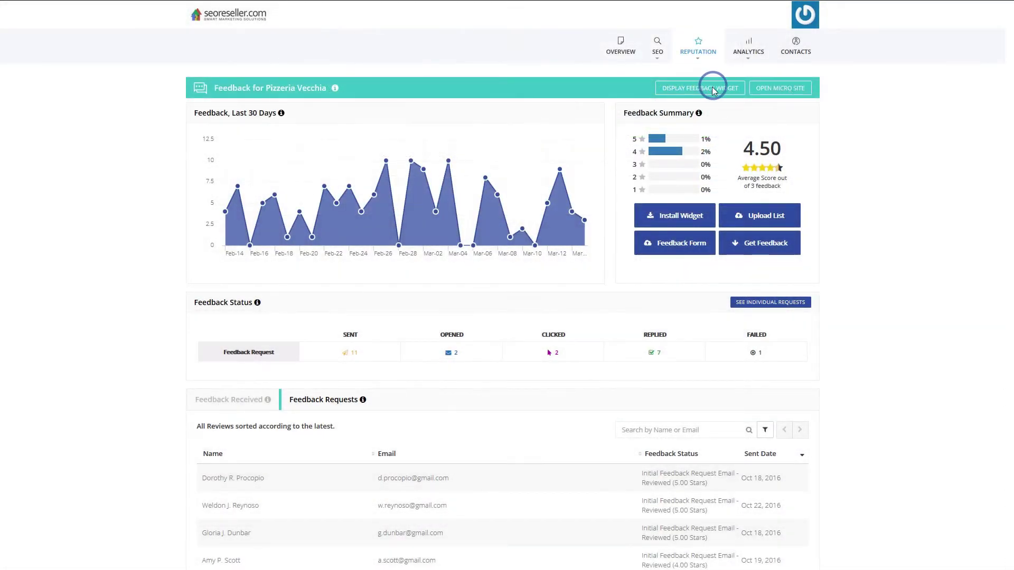
click(712, 86)
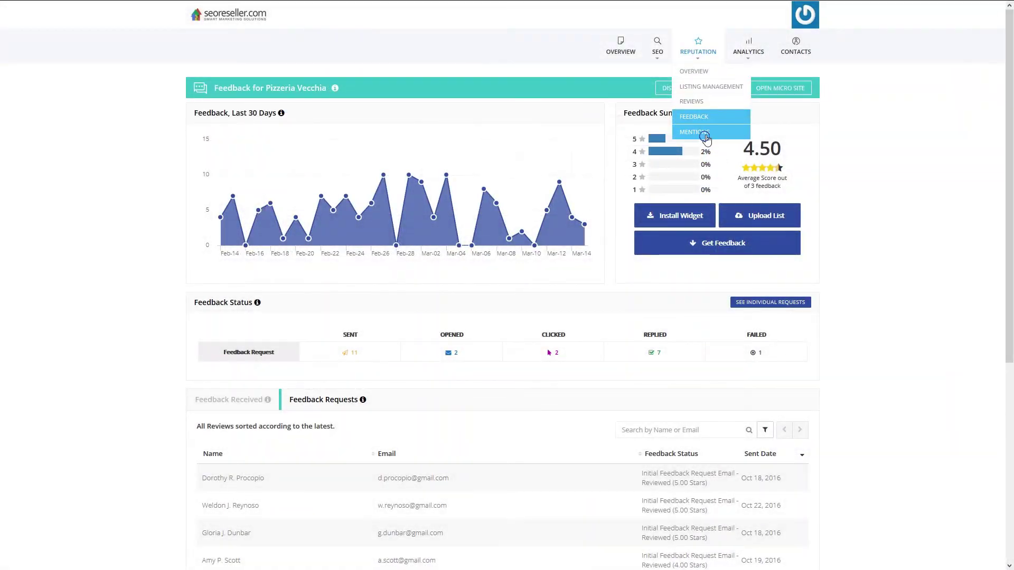
click(707, 133)
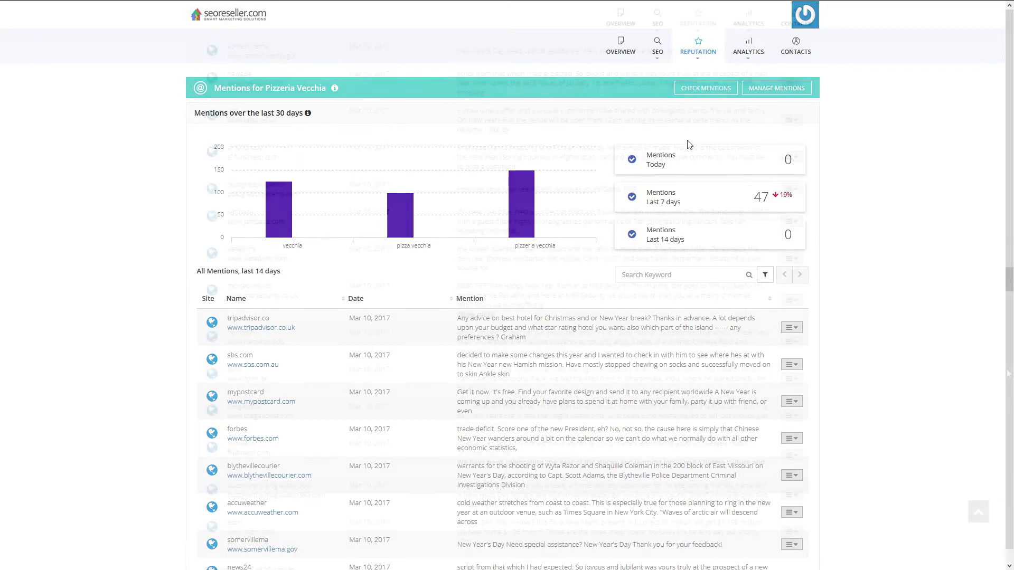
drag(1009, 159, 1007, 372)
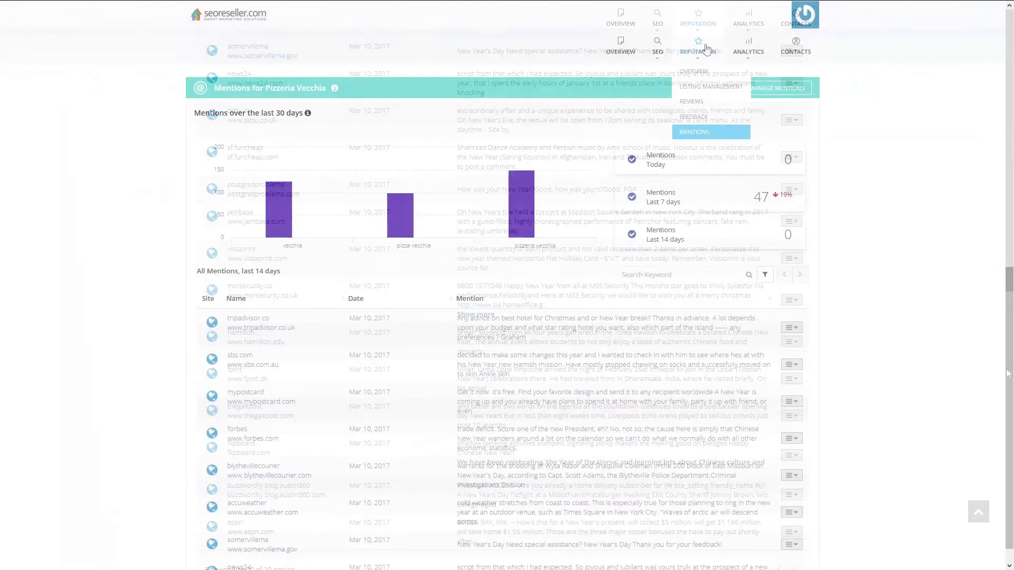
Return to Pizzeria Vecchia's reputation overview showing the Net Promoter Score of 50
click(702, 73)
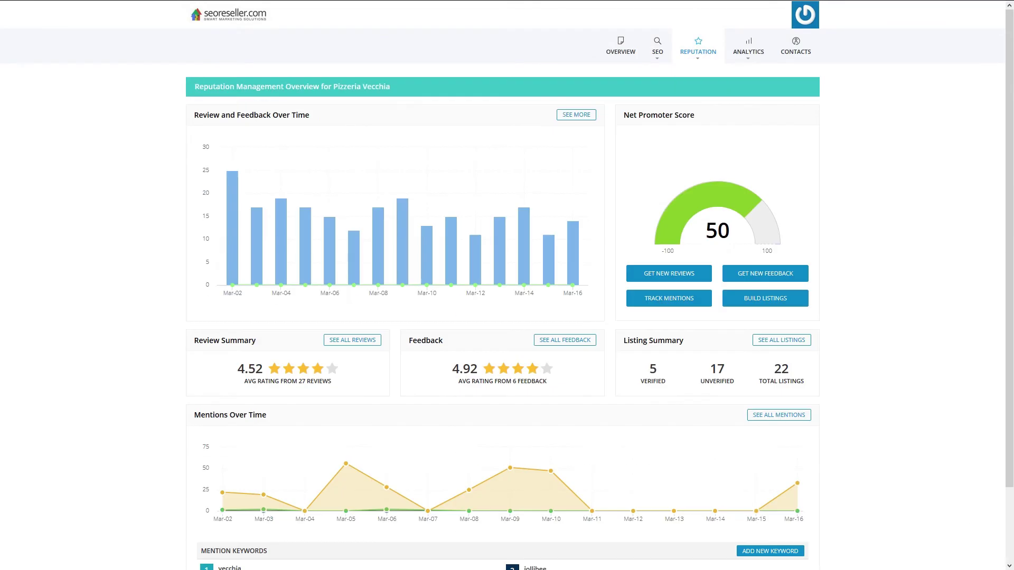